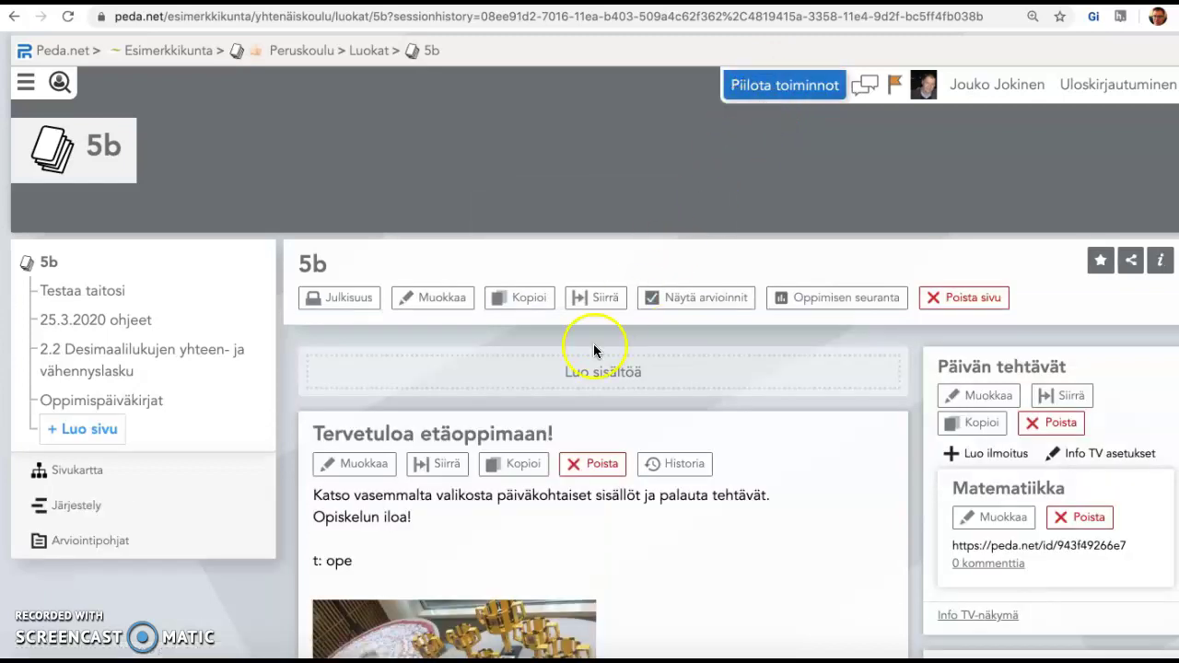
# Start a new group return folder (Ryhmäpalautuskansio) on the 5b page, titled "Palauta linkki oppimispäiväkirjaasi tähän".
pyautogui.click(583, 376)
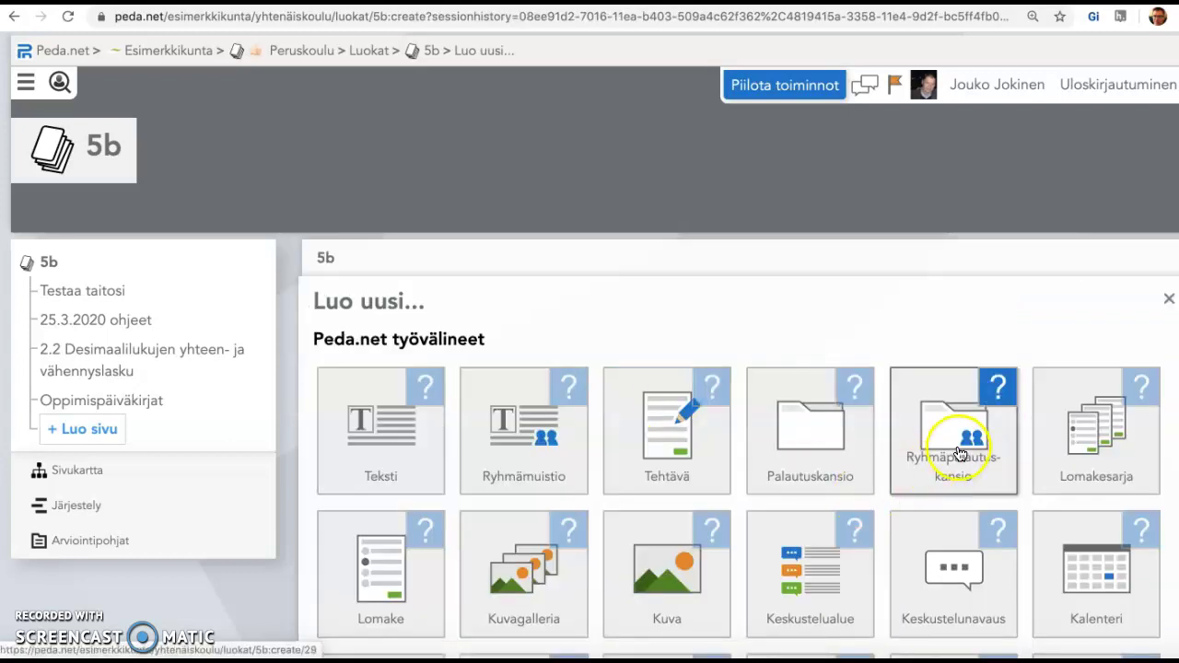
pyautogui.click(958, 451)
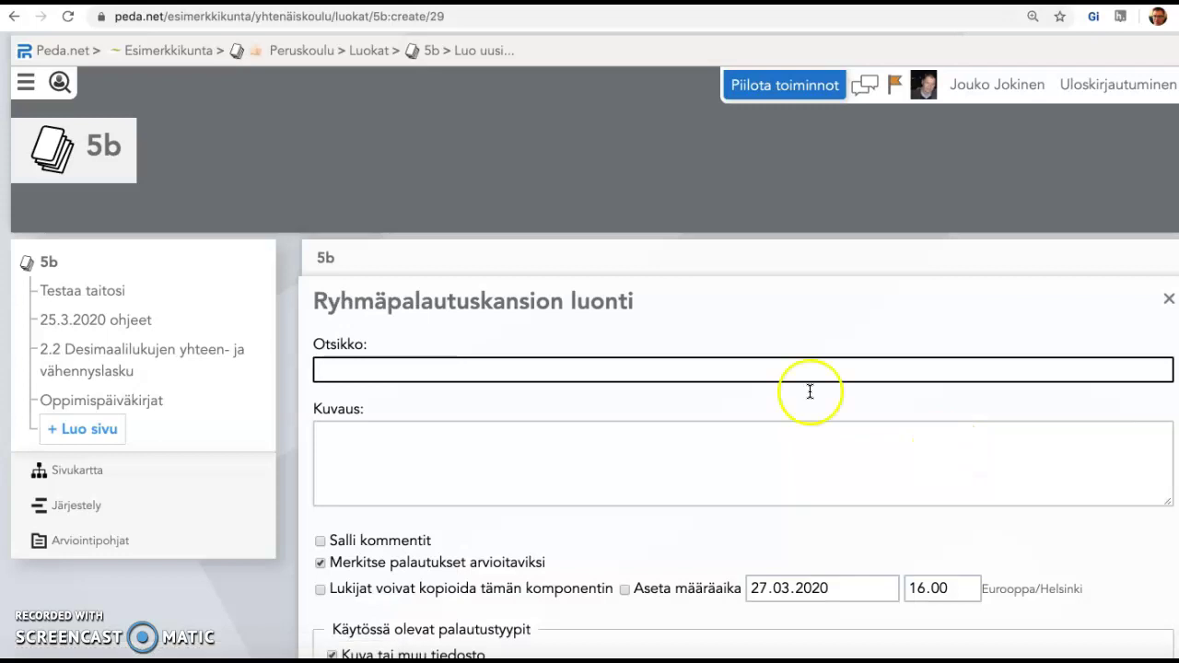
pyautogui.click(325, 368)
pyautogui.write('Palauta linkki oppimispäiväkirjaasi tähän')
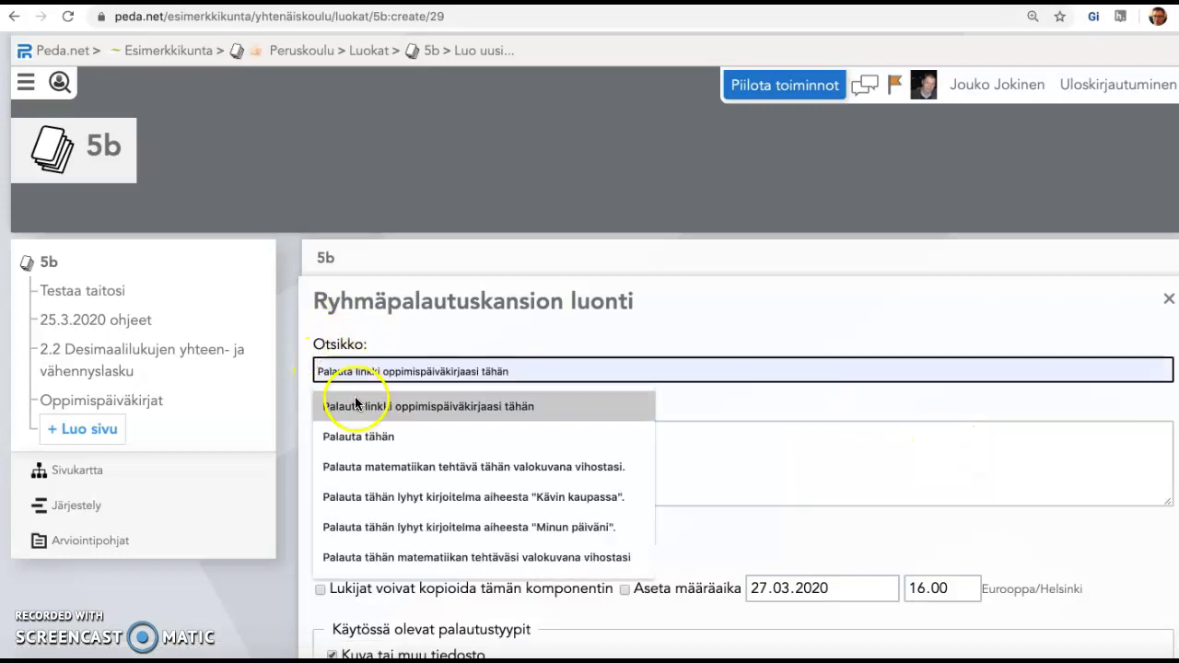
pyautogui.click(358, 406)
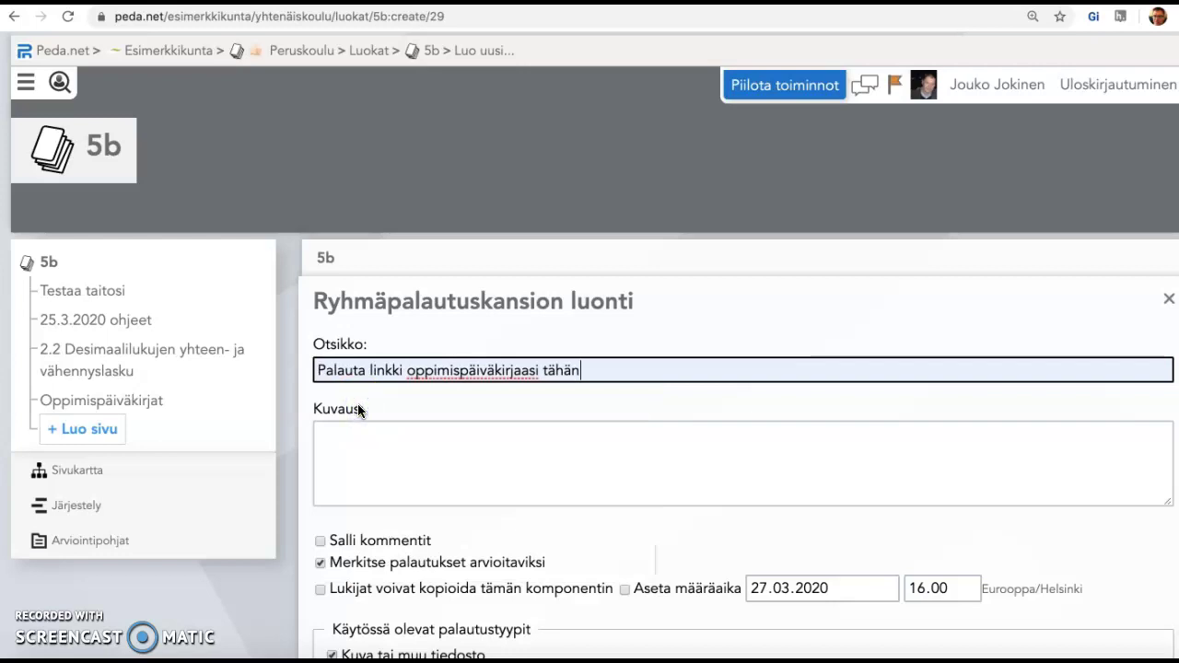
# Paste the prepared numbered instructions for sharing and returning the learning diary link into the folder's description (Kuvaus) and review them.
pyautogui.click(327, 432)
pyautogui.rightClick(327, 432)
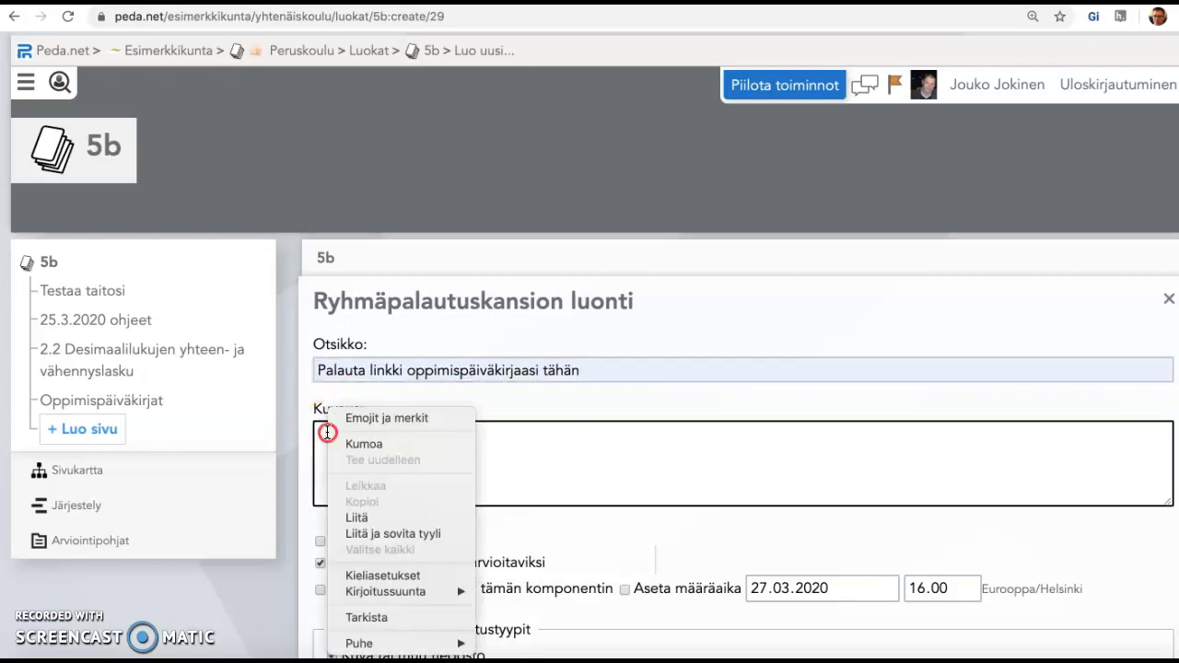
pyautogui.click(350, 518)
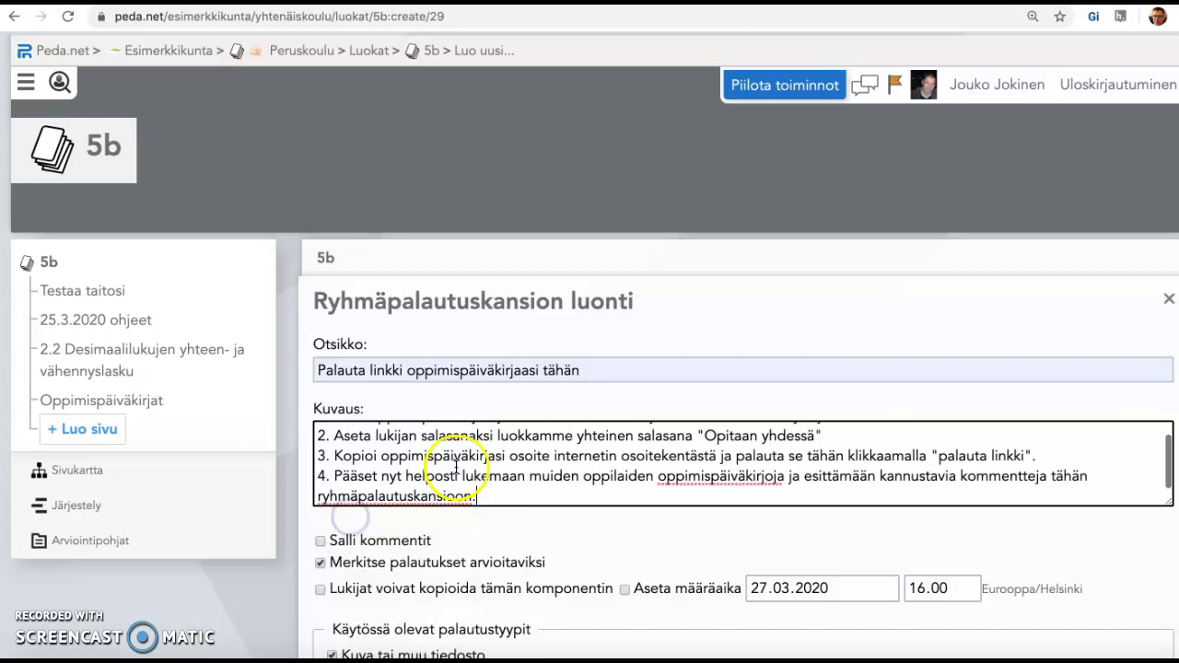
pyautogui.scroll(1, 559, 468)
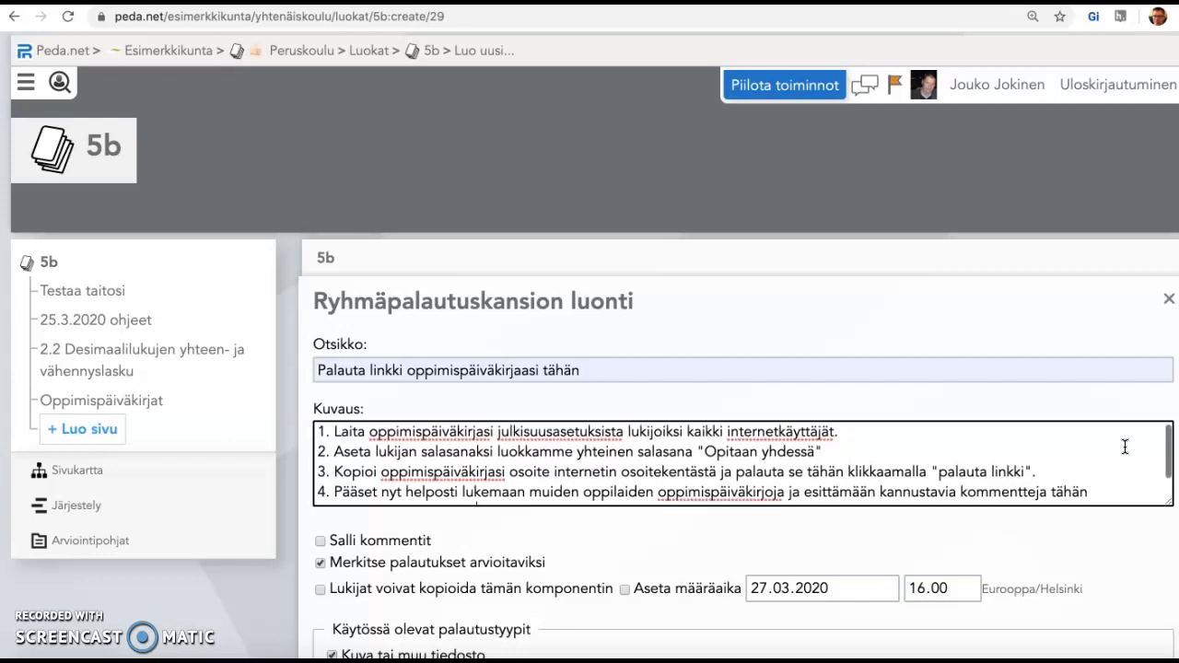
pyautogui.scroll(-1, 1125, 447)
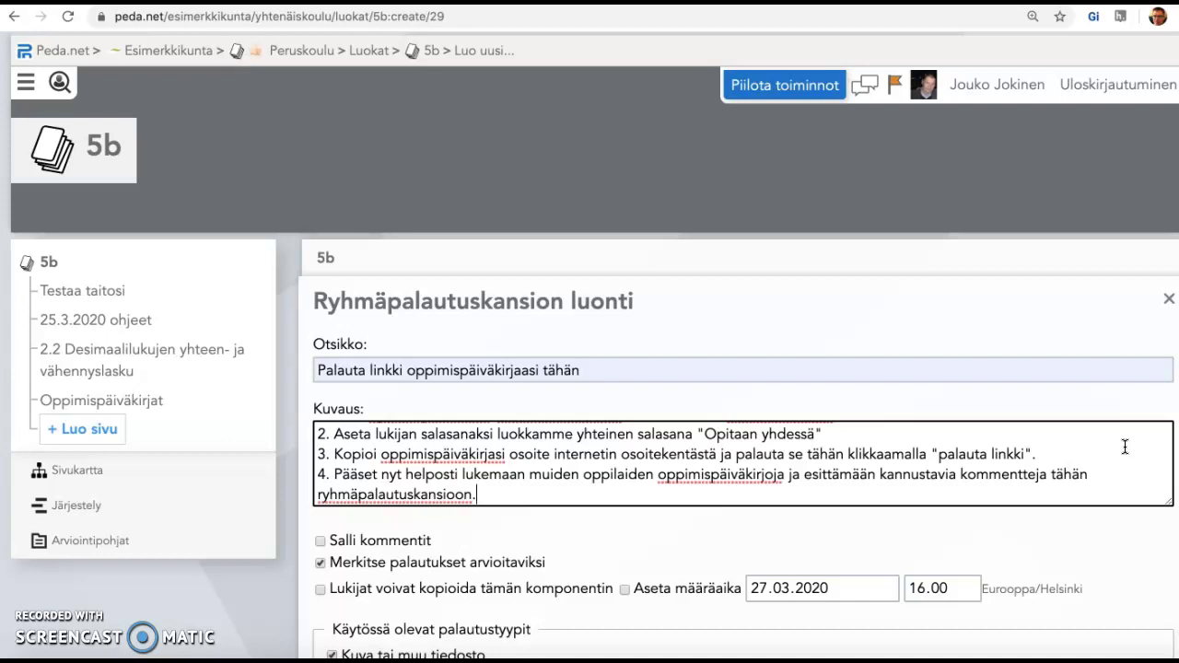
pyautogui.scroll(-1, 1125, 446)
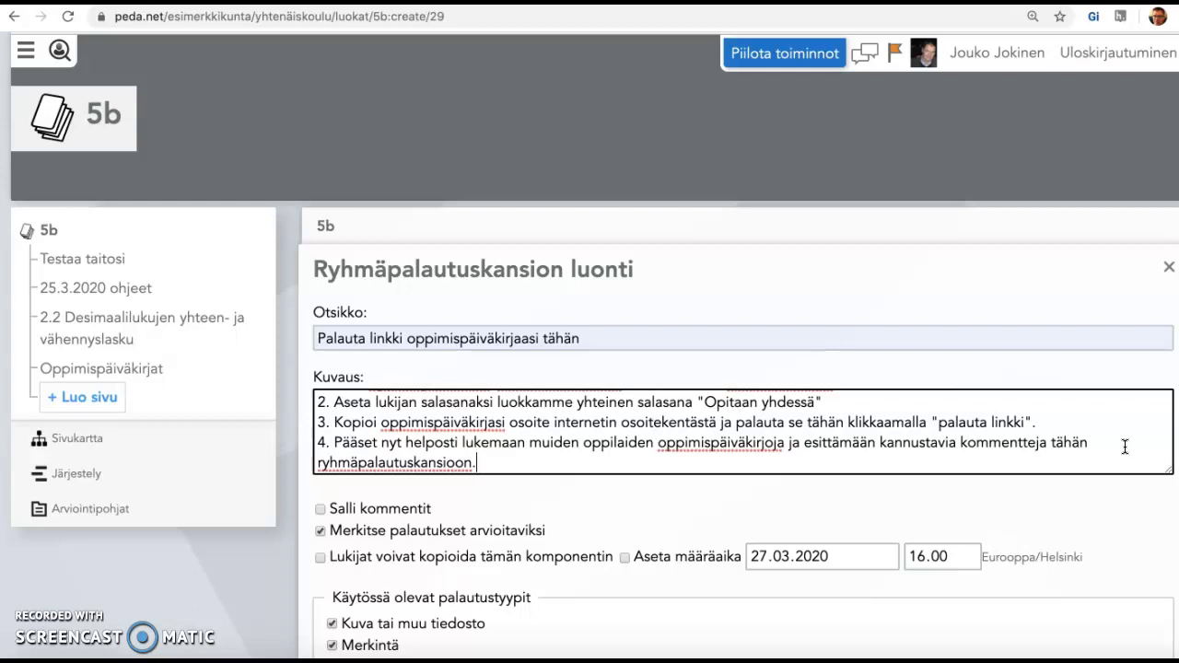
# Allow comments (Salli kommentit) on the group return folder.
pyautogui.click(849, 465)
pyautogui.click(321, 513)
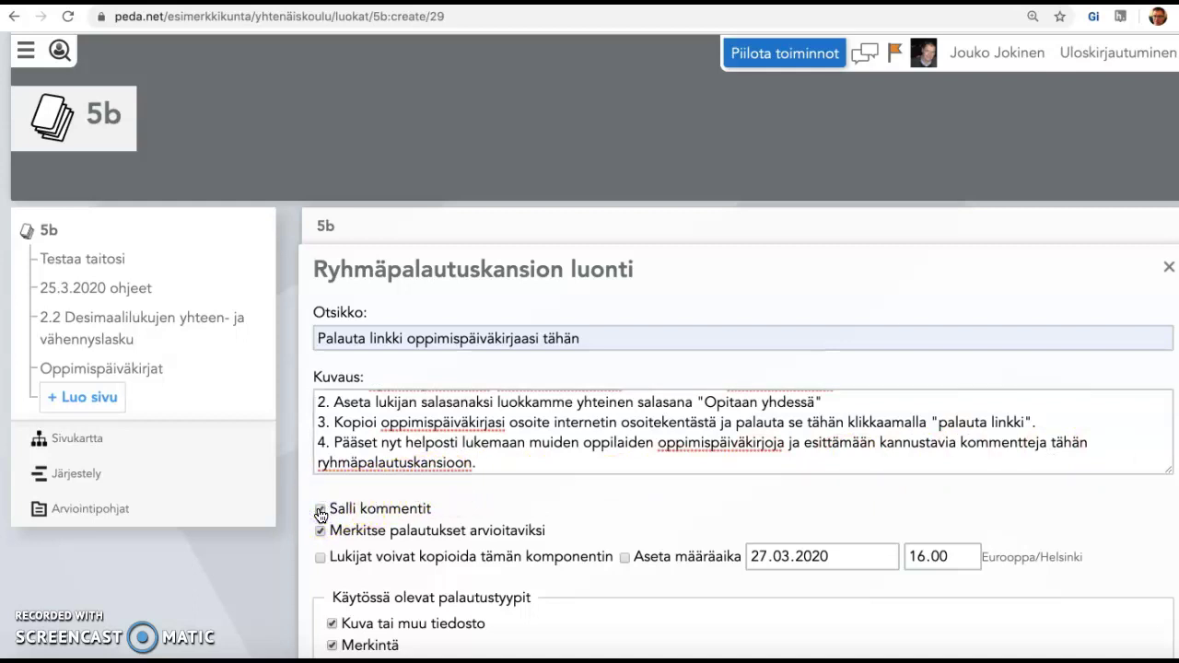
pyautogui.click(321, 513)
# Disable the return types Kuva tai muu tiedosto and Merkintä so that only Linkki is accepted, and save the folder.
pyautogui.scroll(-1, 323, 543)
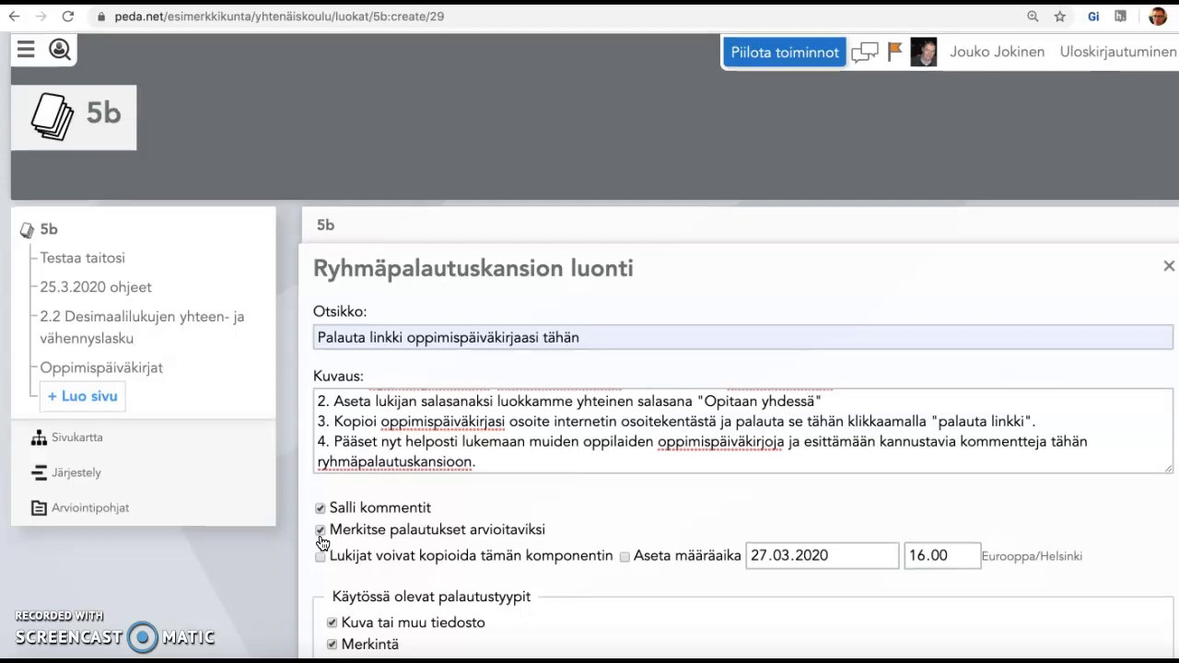
pyautogui.scroll(-3, 323, 542)
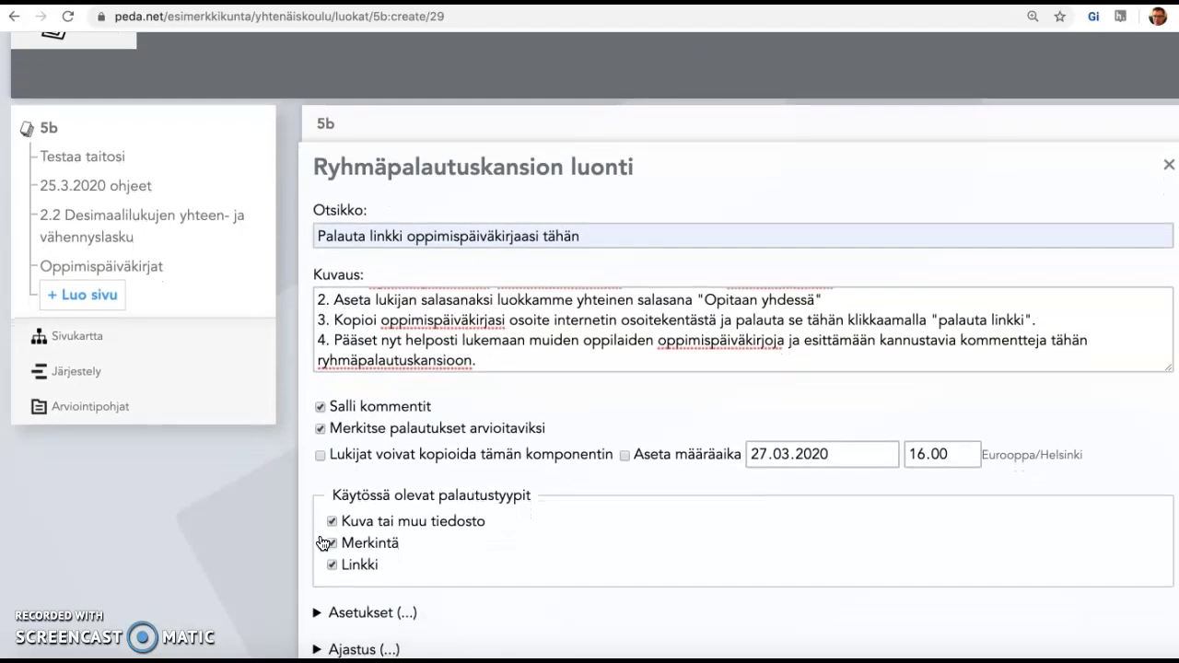
pyautogui.click(333, 523)
pyautogui.click(332, 544)
pyautogui.scroll(-3, 394, 596)
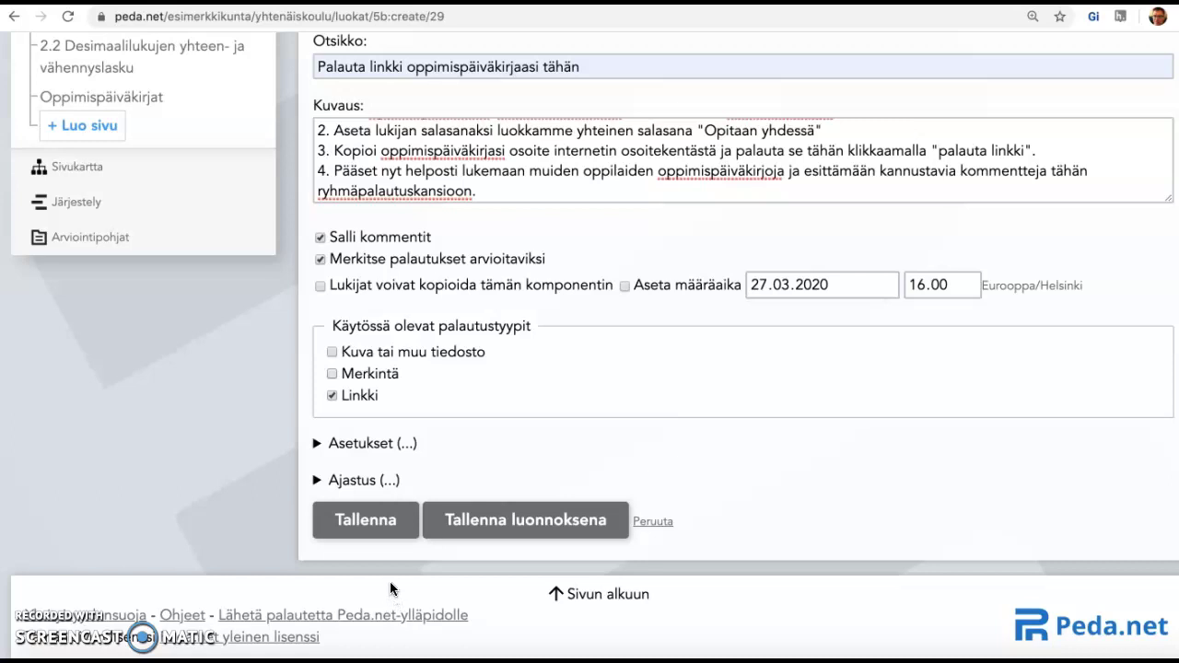
pyautogui.click(366, 521)
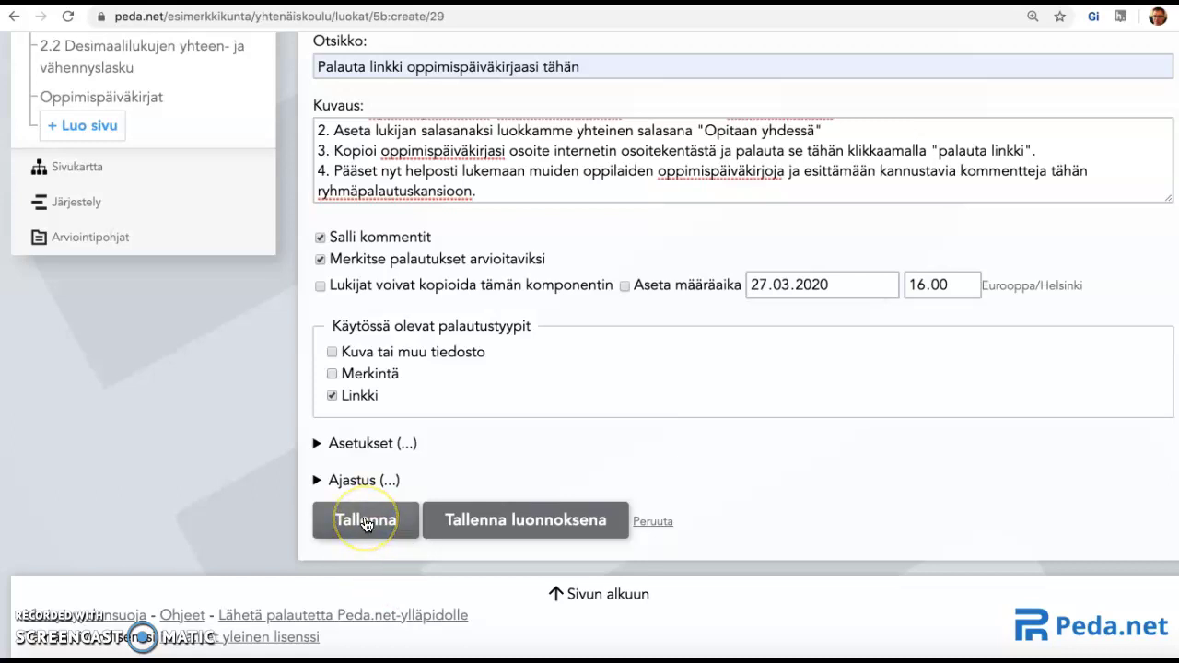
pyautogui.click(366, 522)
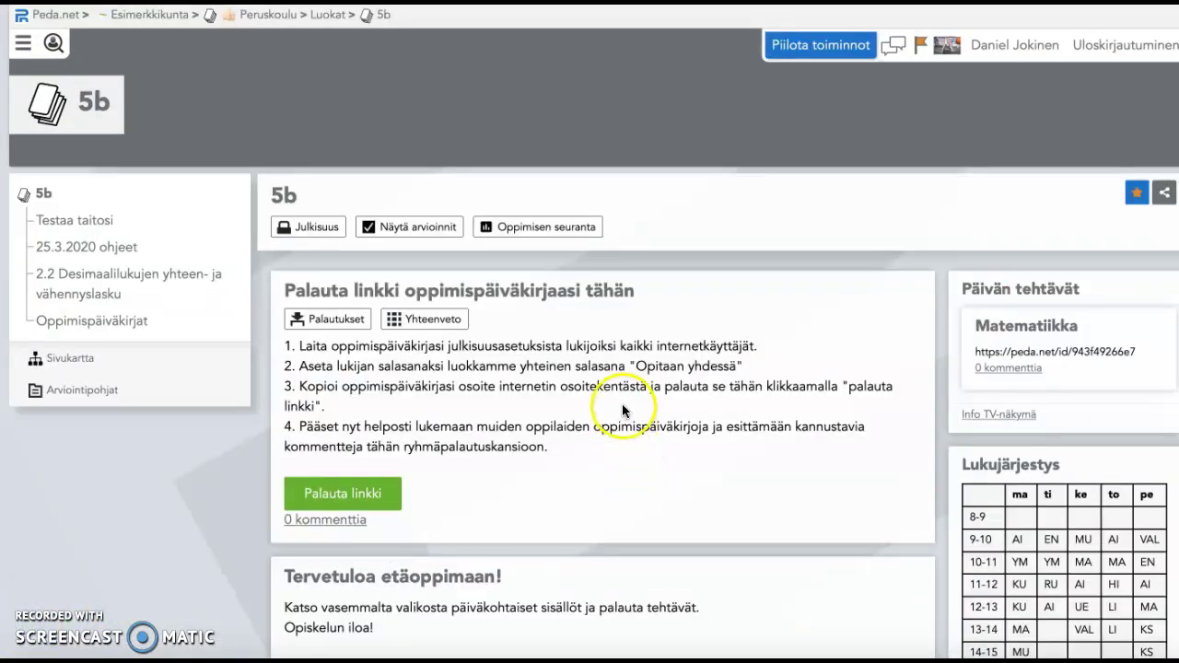
# In the student's browser session, open the Oppimispäiväkirjani page from the student's profile and copy its permanent address from the sharing options.
pyautogui.click(1000, 46)
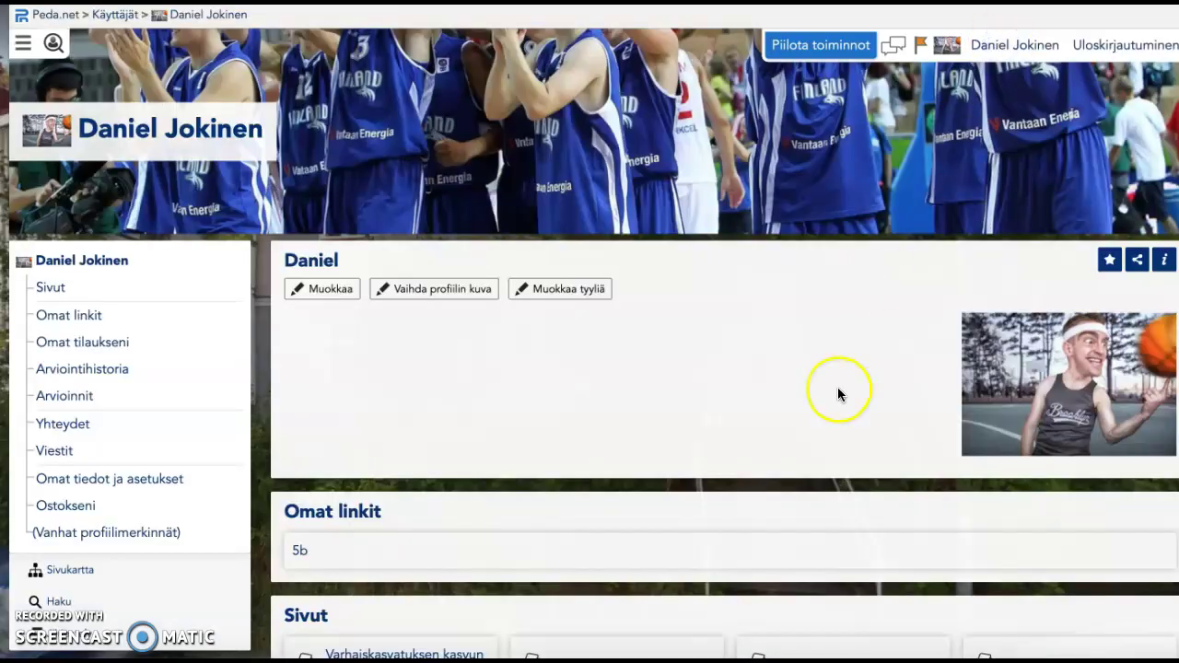
pyautogui.scroll(-3, 827, 436)
pyautogui.click(716, 536)
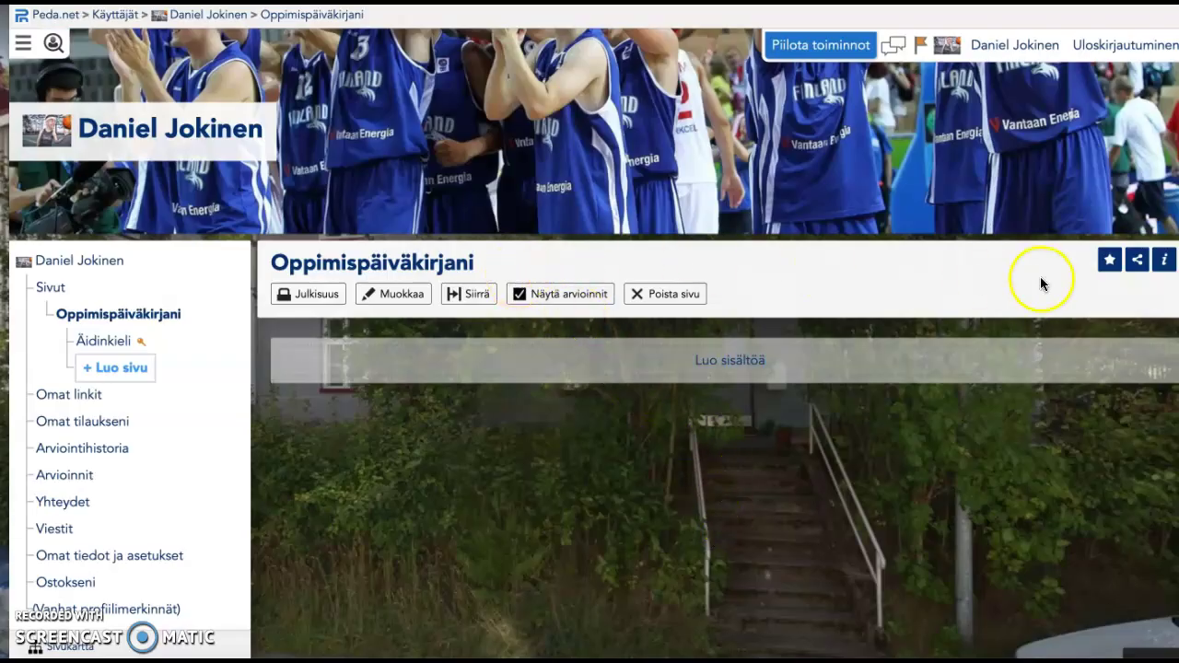
pyautogui.click(1139, 263)
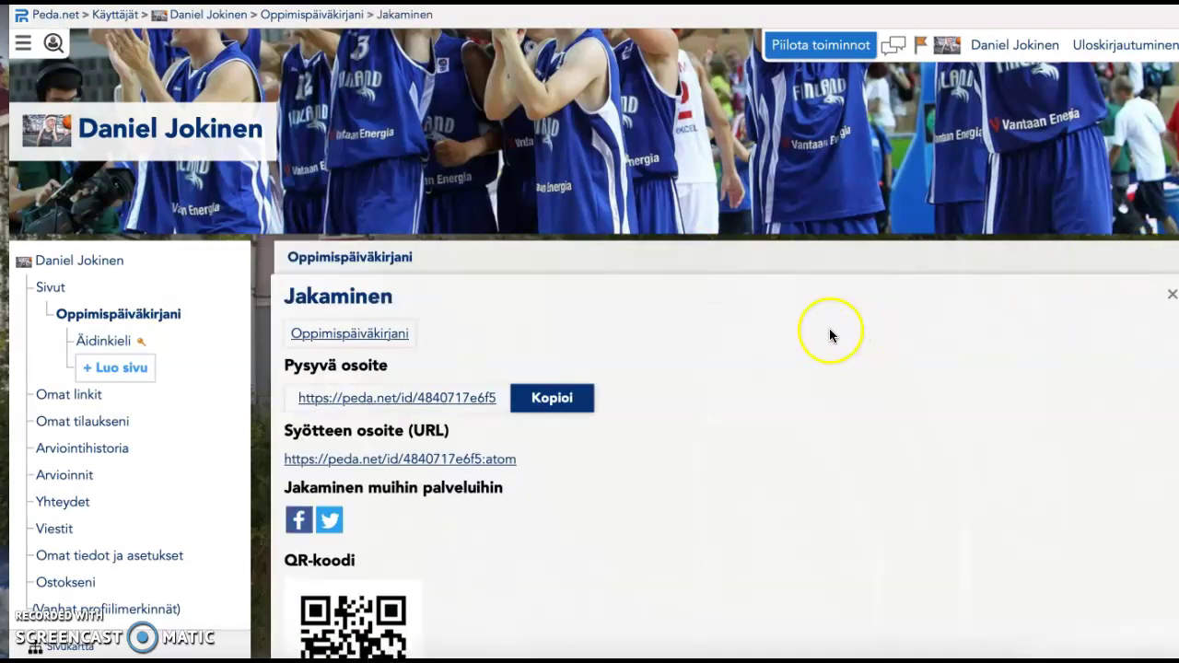
pyautogui.click(556, 402)
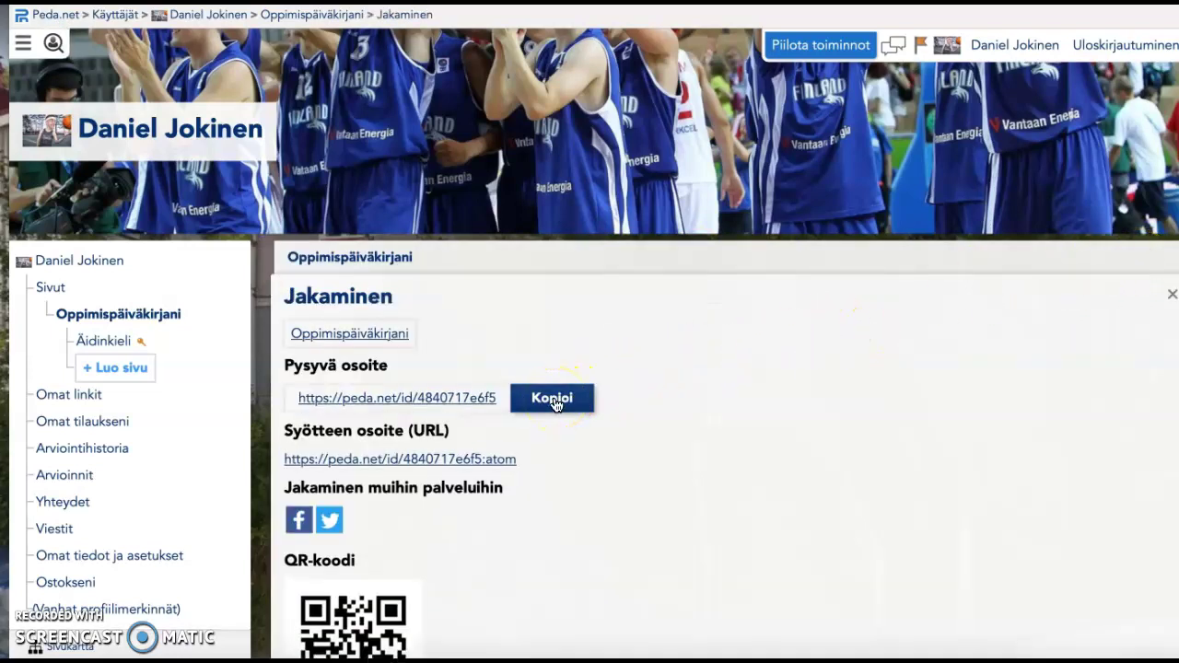
pyautogui.click(552, 398)
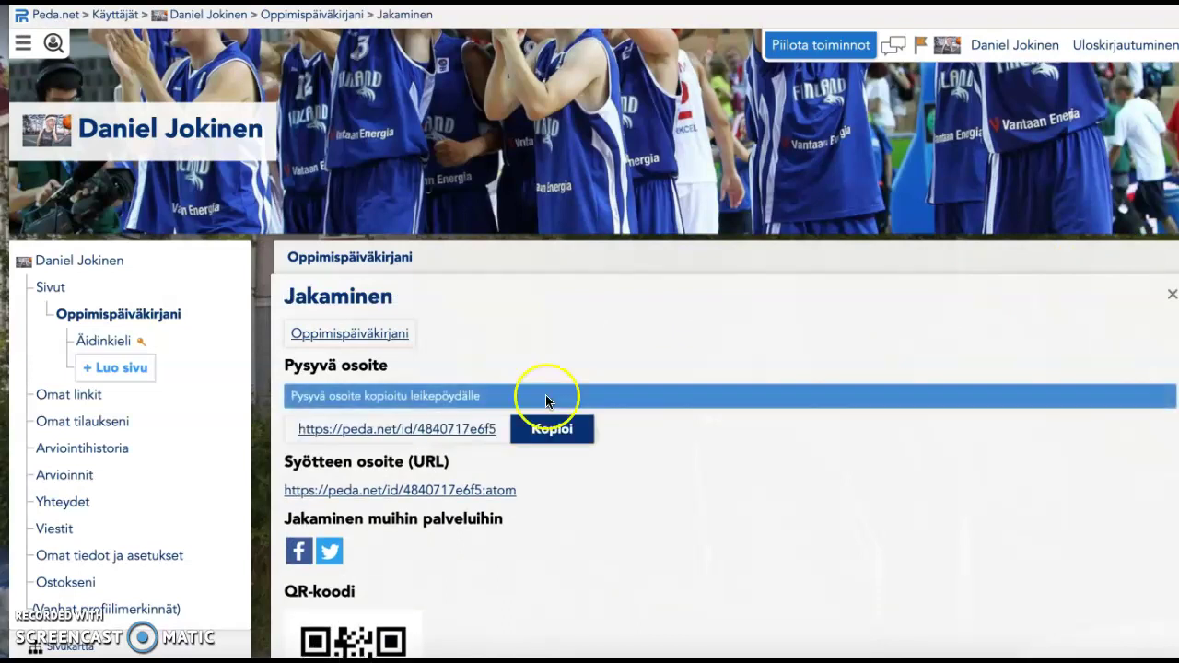
# Return to class page 5b, start a link submission in the return folder, and paste the copied diary address as the link URL.
pyautogui.click(158, 133)
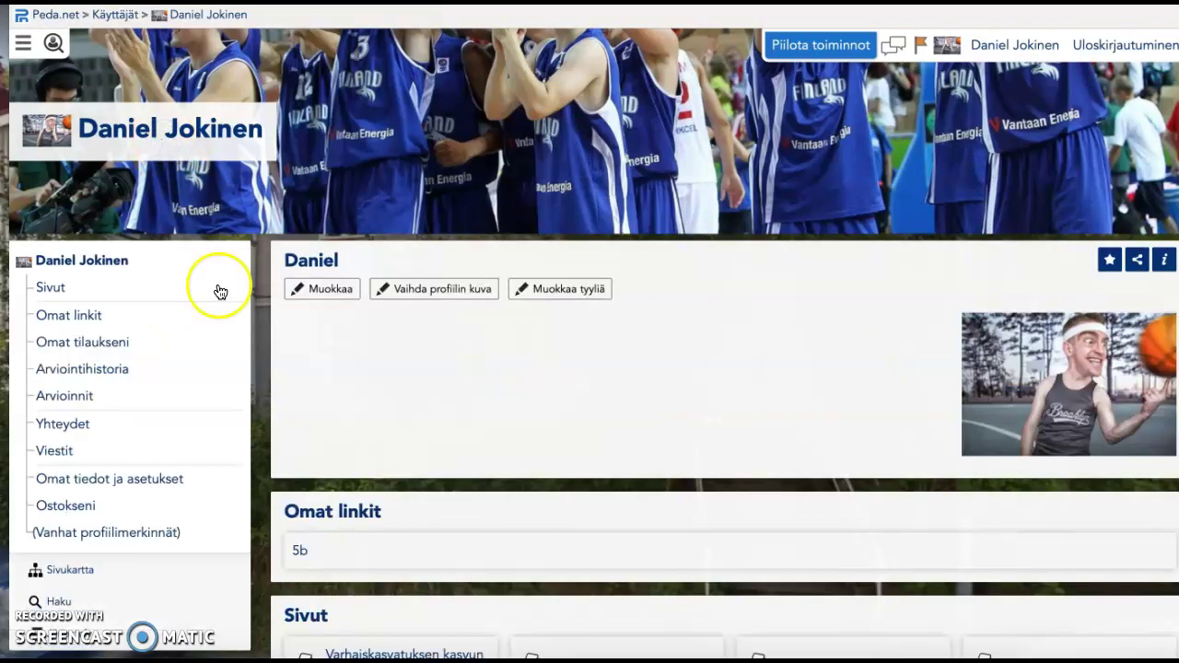
pyautogui.click(316, 556)
pyautogui.click(311, 495)
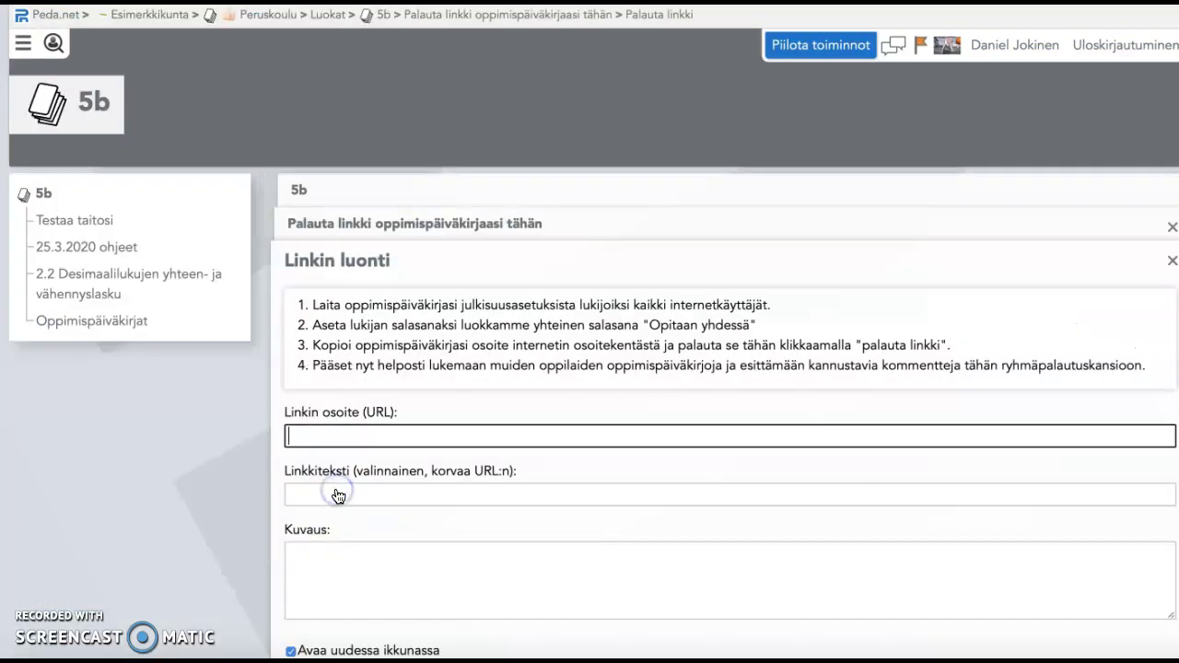
pyautogui.click(291, 434)
pyautogui.rightClick(291, 433)
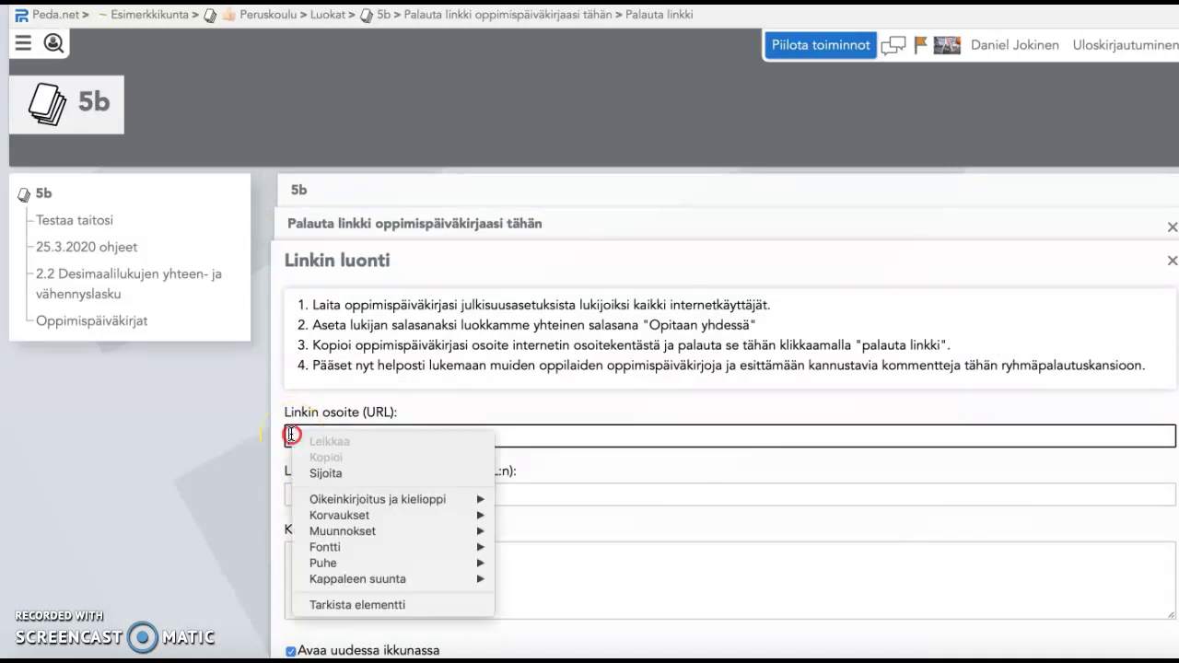
pyautogui.click(319, 473)
# Set the link text to the student's first name in genitive form followed by "oppimispäiväkirja", and save the submission.
pyautogui.click(308, 494)
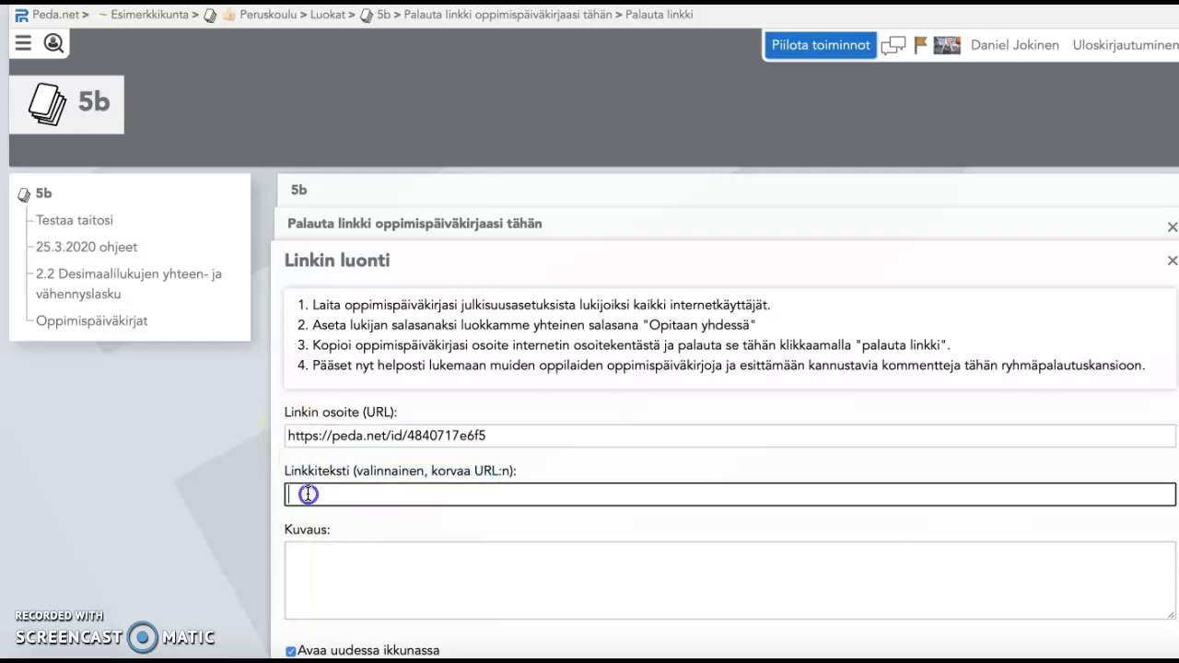
pyautogui.write('Danielin oppimi')
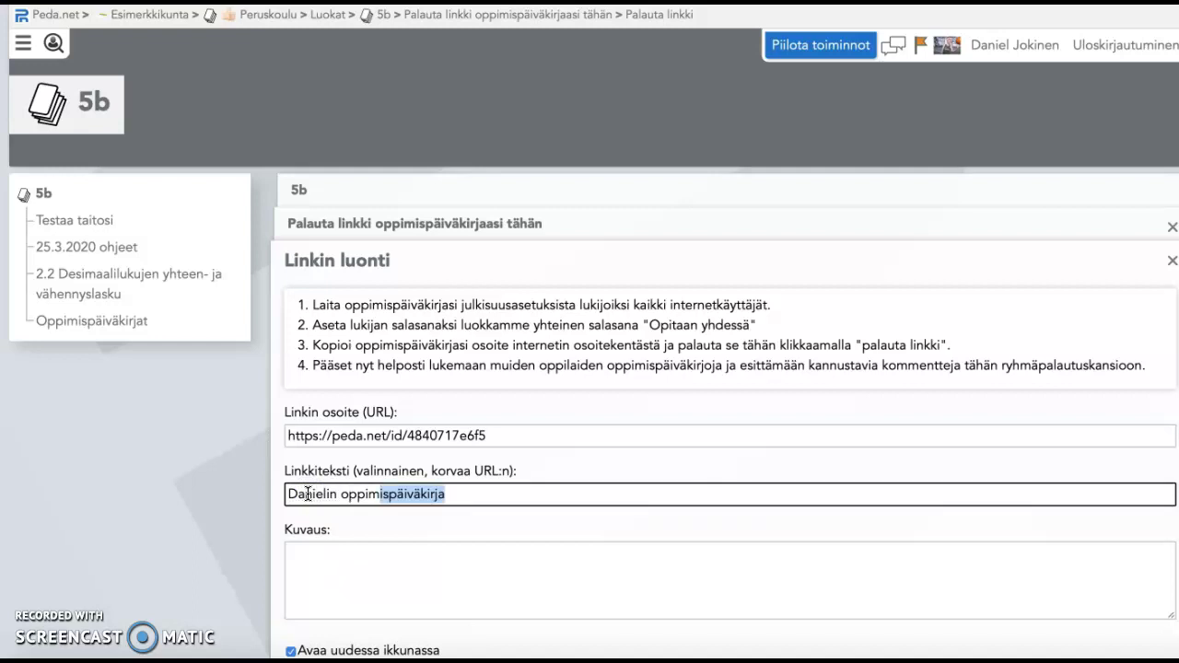
pyautogui.scroll(-3, 308, 494)
pyautogui.click(322, 609)
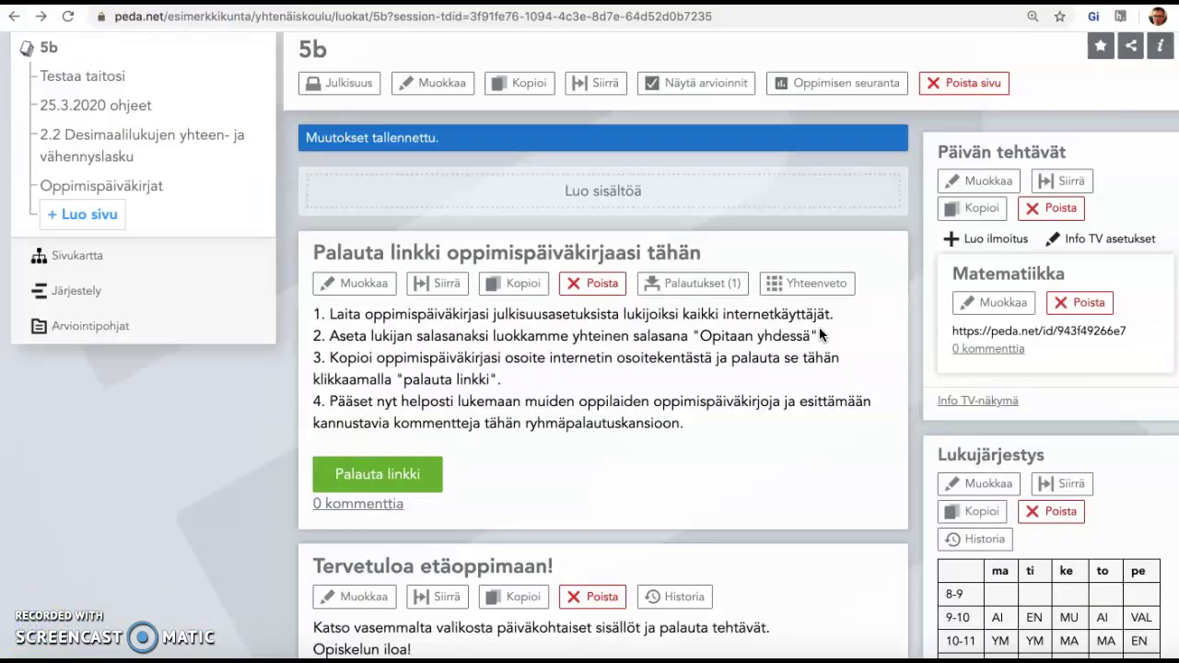
# In the teacher's session, open the return folder's summary and start an evaluation of the student's diary link with the grade "Hienoa!".
pyautogui.click(817, 286)
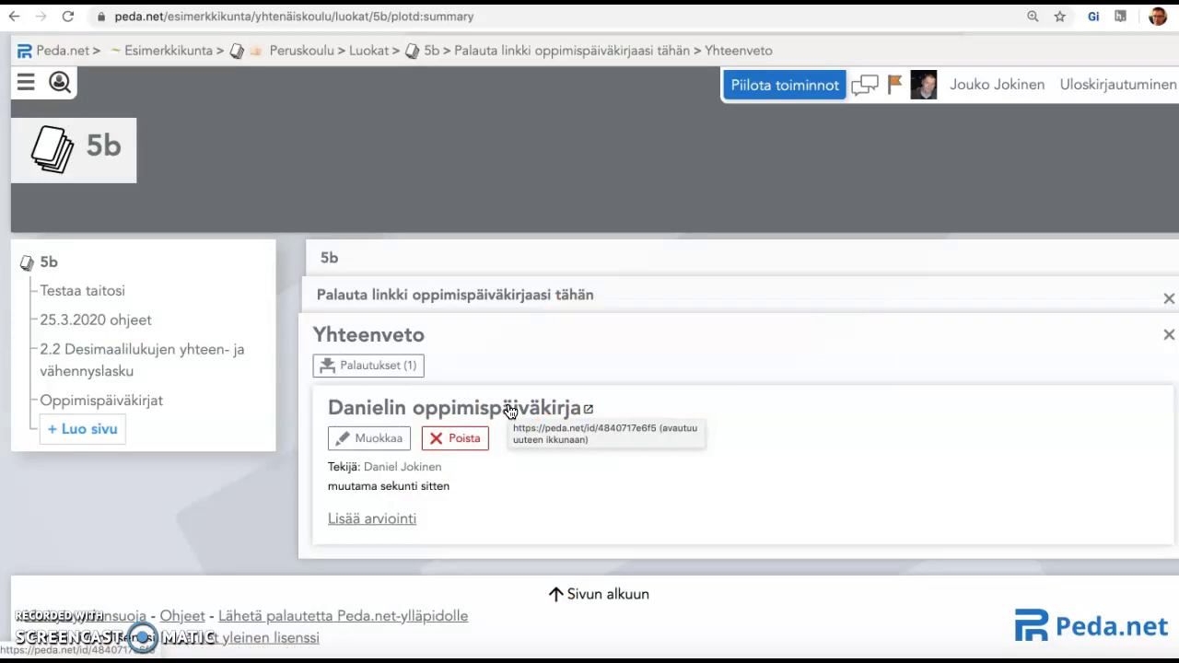
pyautogui.click(401, 521)
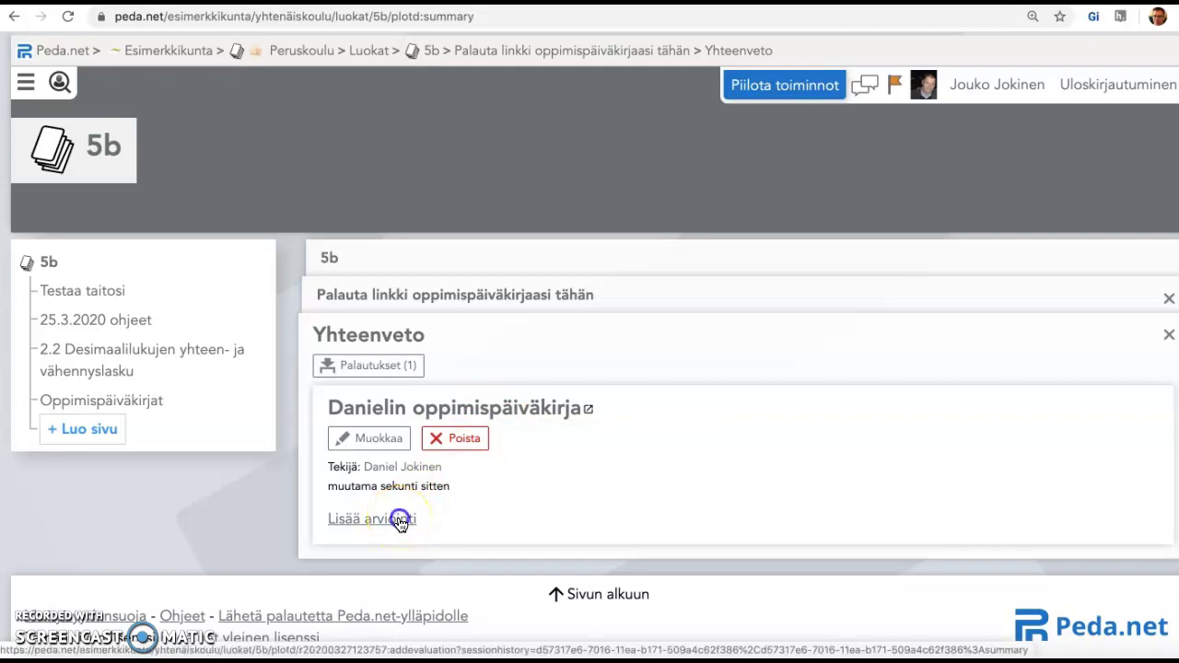
pyautogui.click(332, 609)
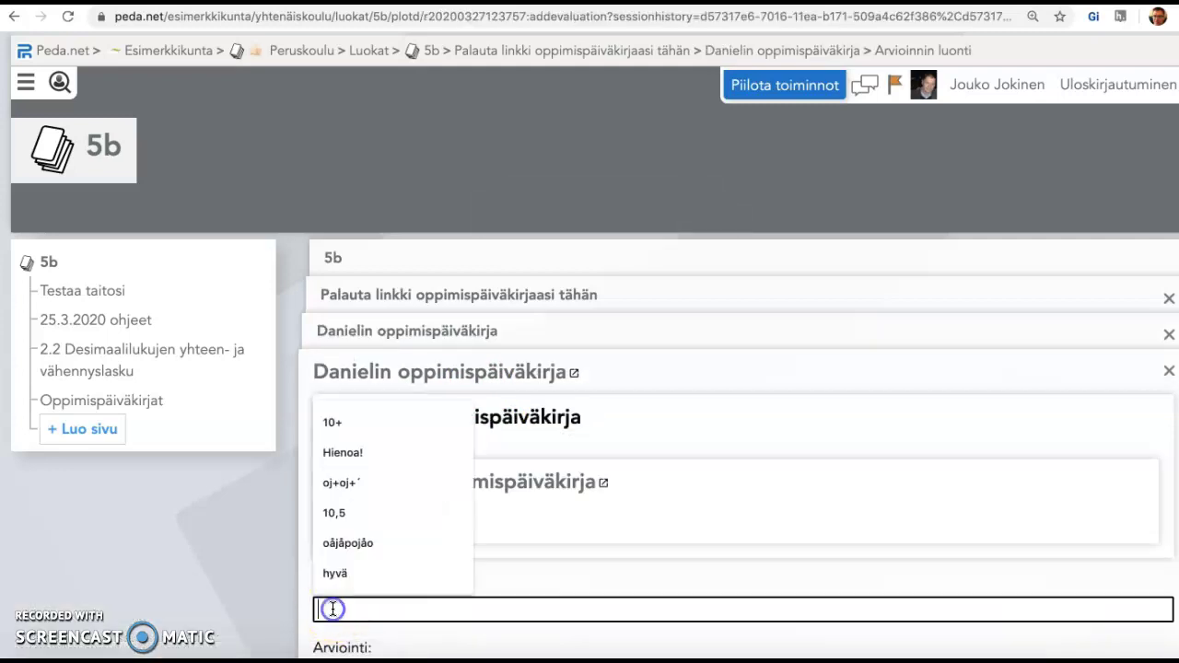
pyautogui.write('Hienoa!')
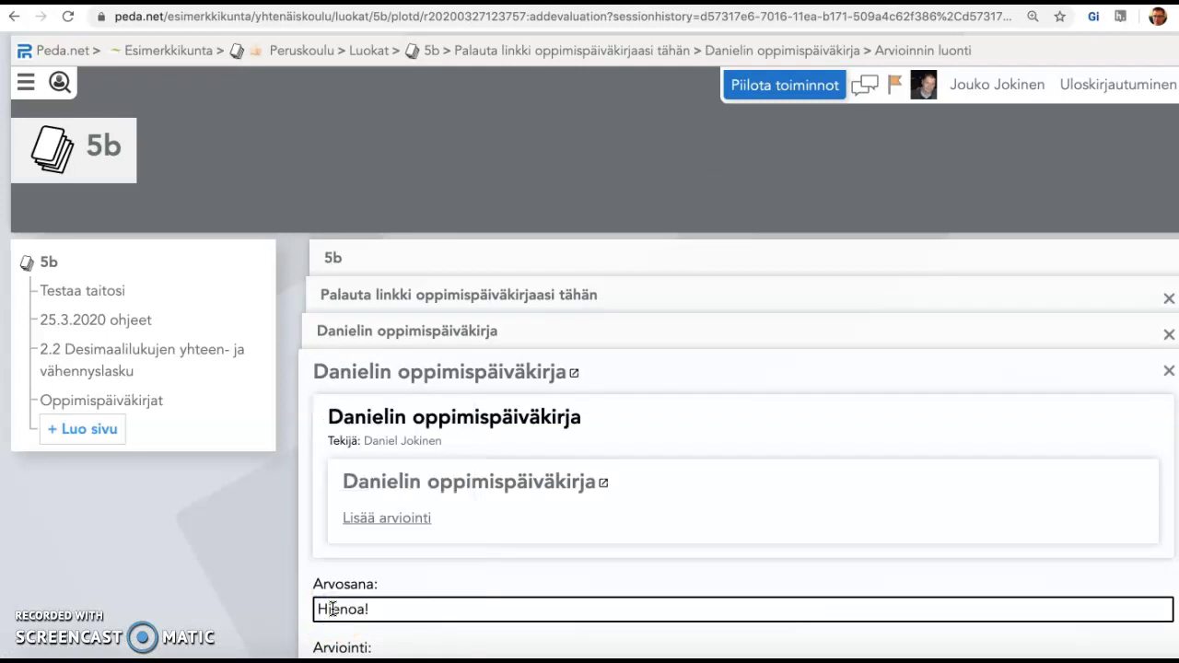
# Write "Voisit kuitenkin vielä...." as the written assessment (Arviointi) and save the evaluation.
pyautogui.scroll(-3, 333, 609)
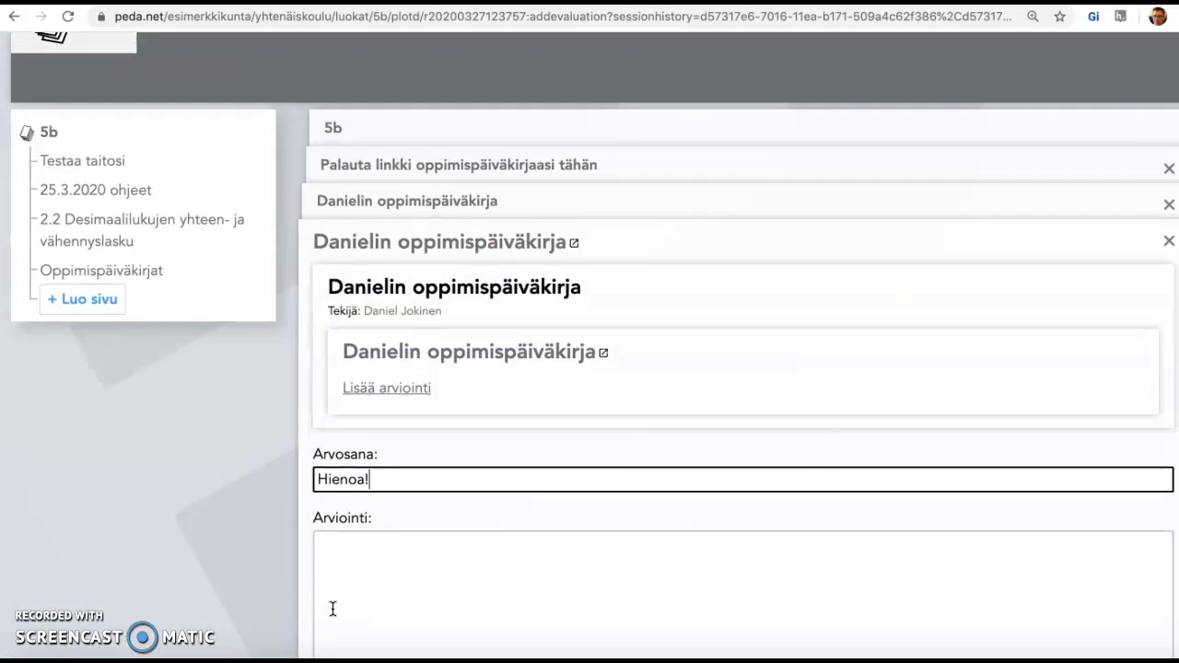
pyautogui.click(324, 545)
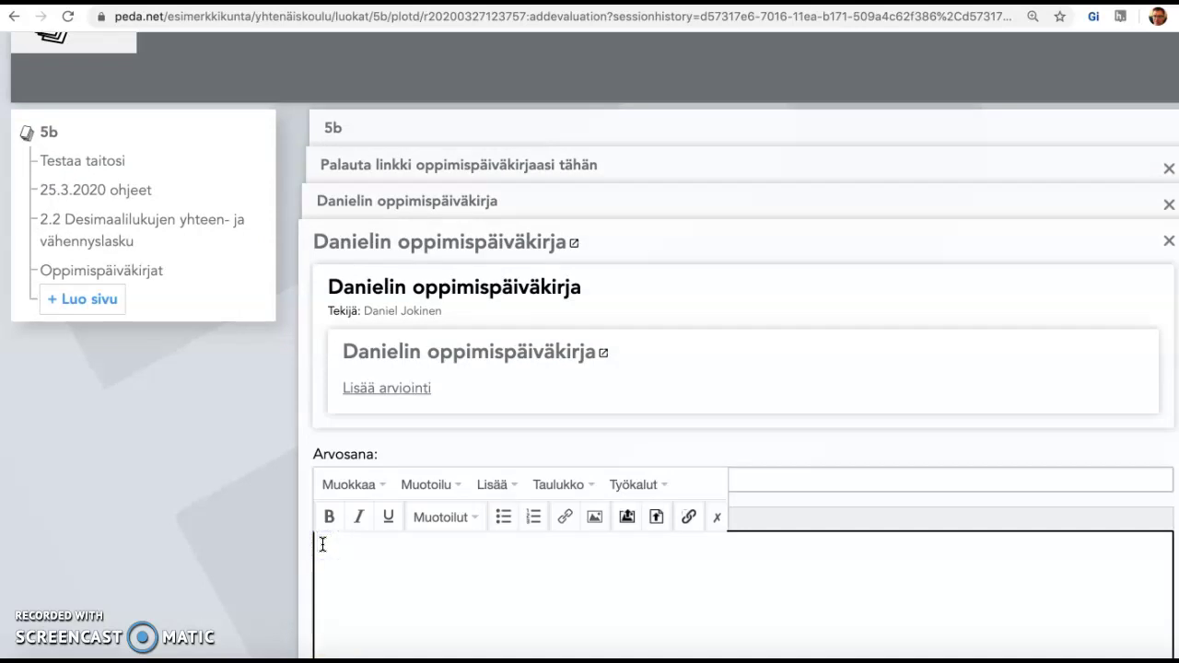
pyautogui.write('Voisit kuitenkin vielä....')
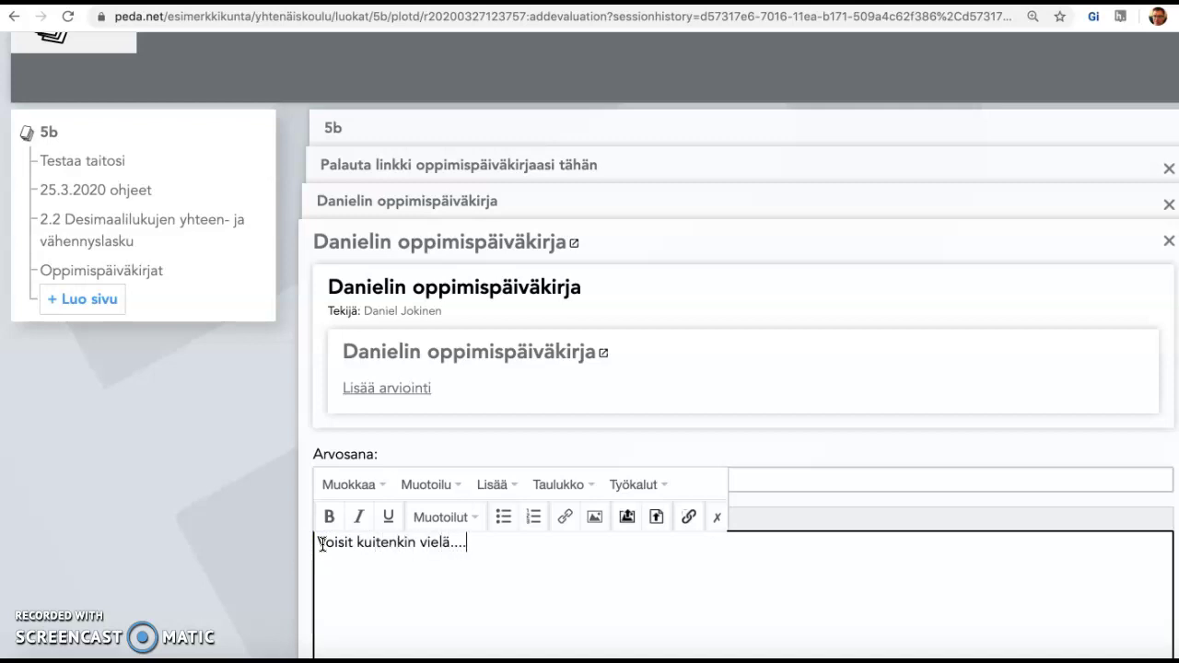
pyautogui.scroll(-4, 252, 532)
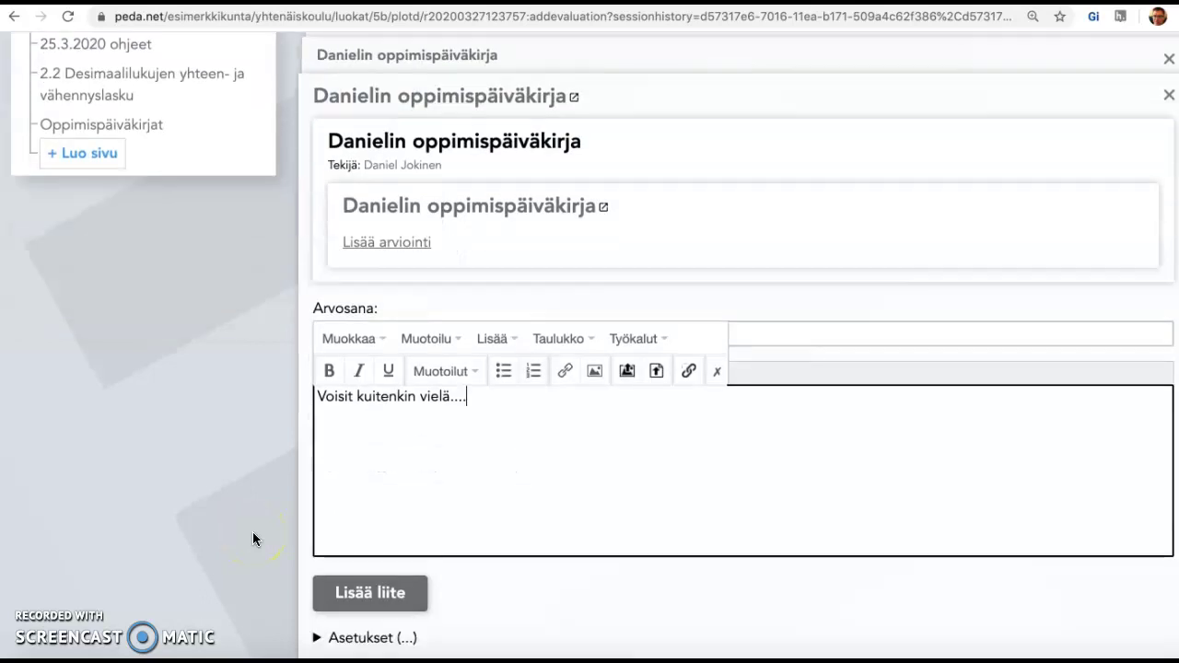
pyautogui.click(341, 625)
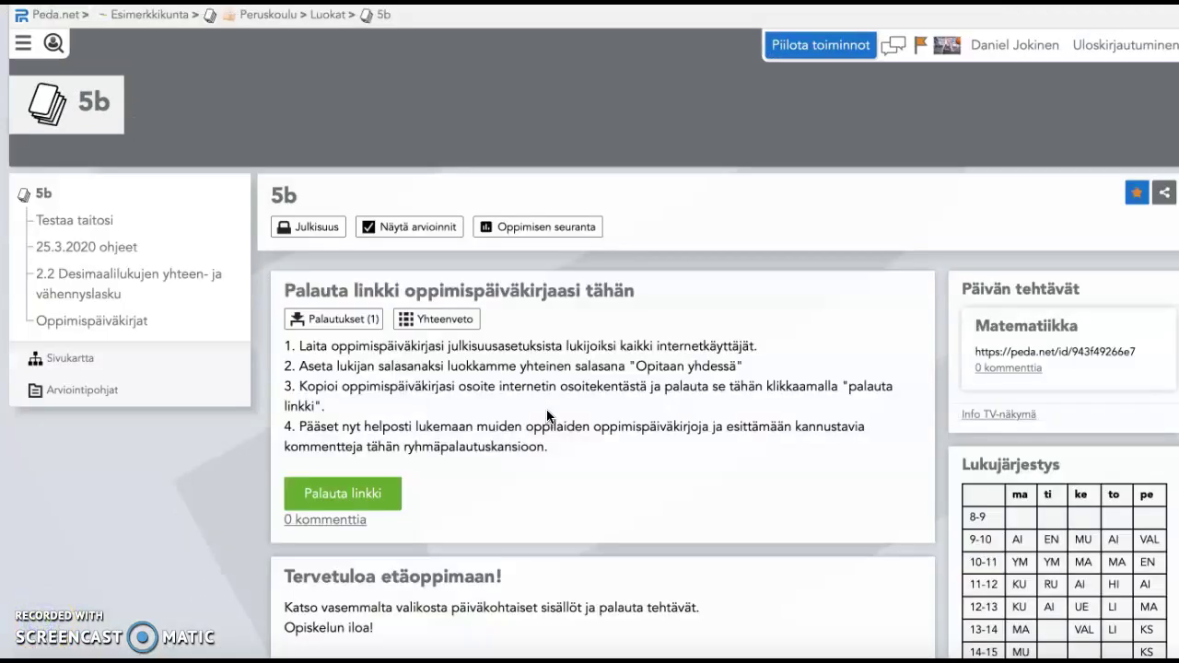
# In the student's session, open the learning tracking (Oppimisen seuranta) of 5b and view the evaluations.
pyautogui.click(534, 229)
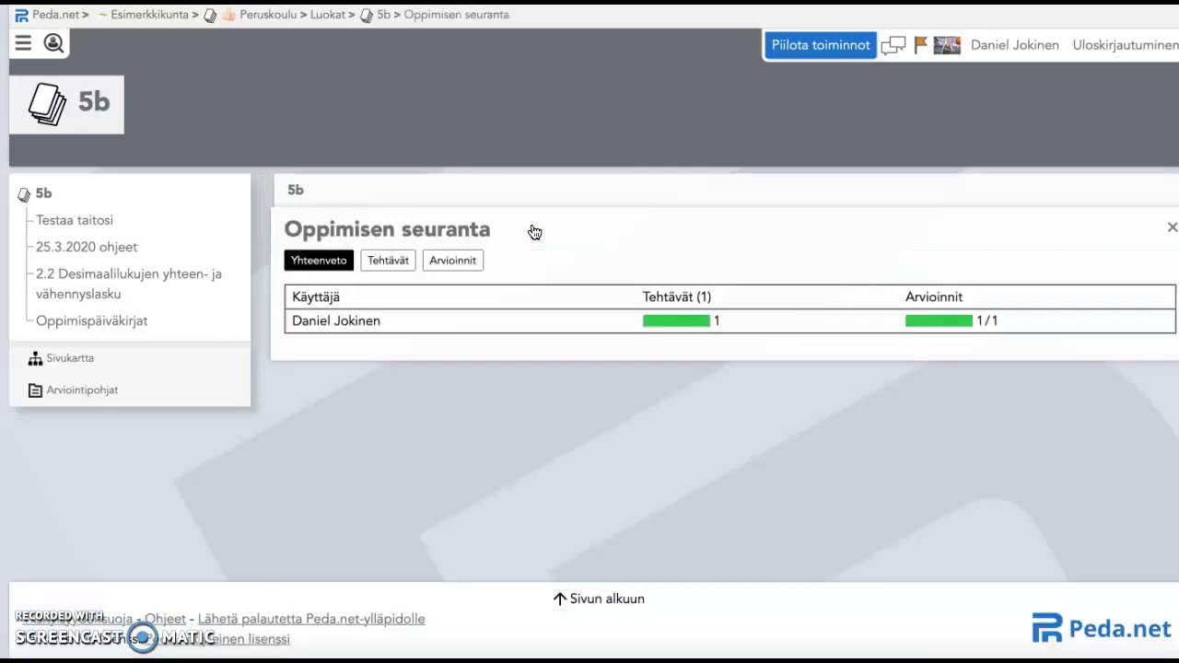
pyautogui.click(452, 264)
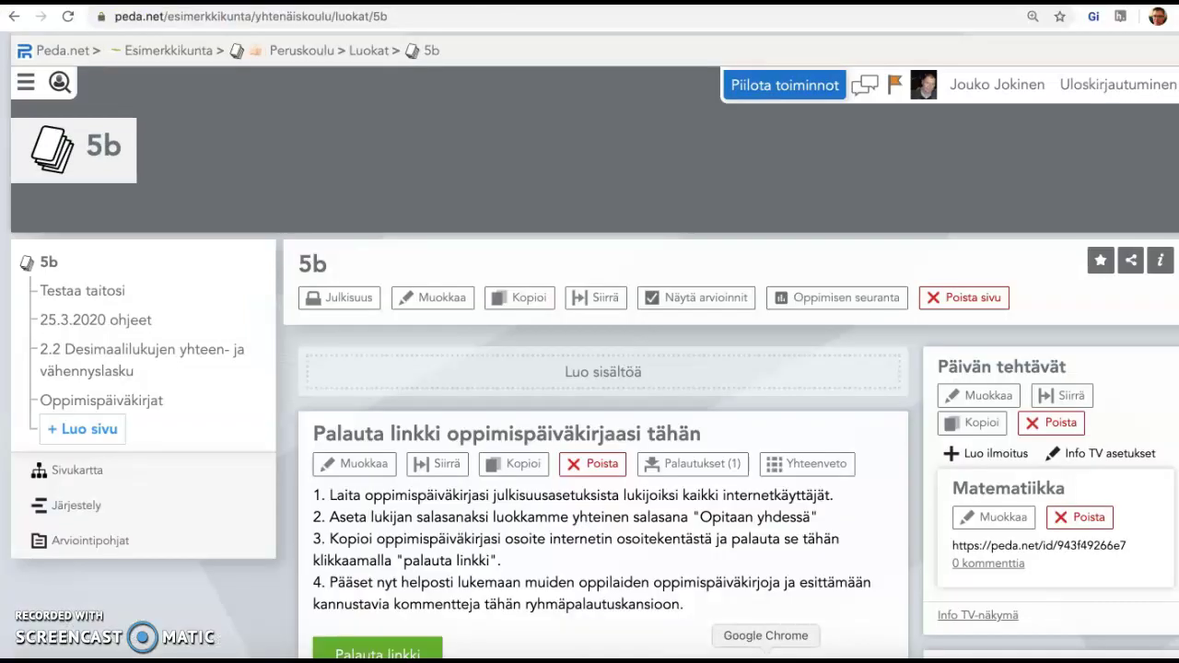
# In the teacher's session, open the learning tracking of 5b and check the Tehtävät and Arvioinnit views.
pyautogui.click(823, 300)
pyautogui.click(823, 299)
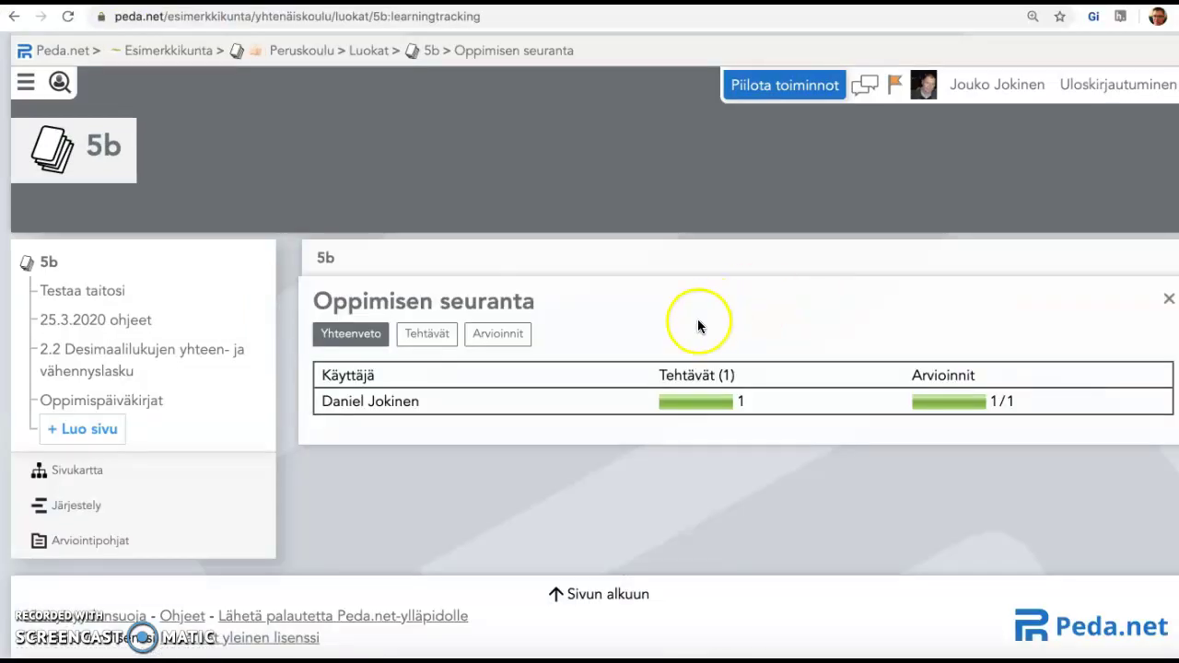
pyautogui.click(419, 336)
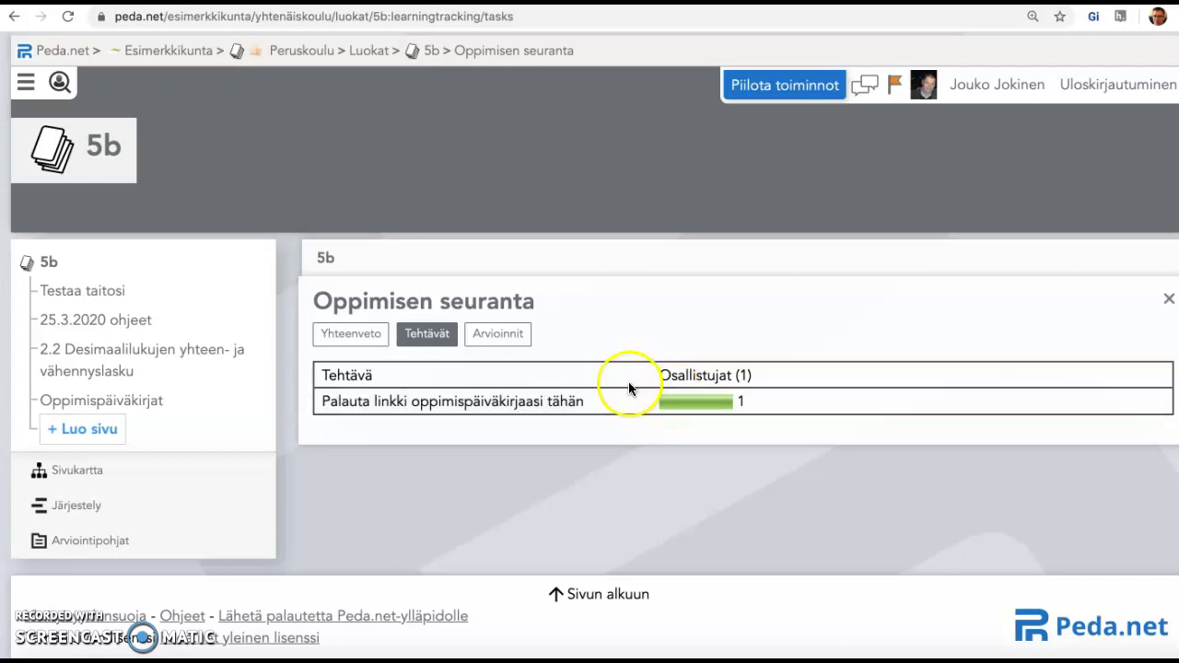
pyautogui.click(497, 333)
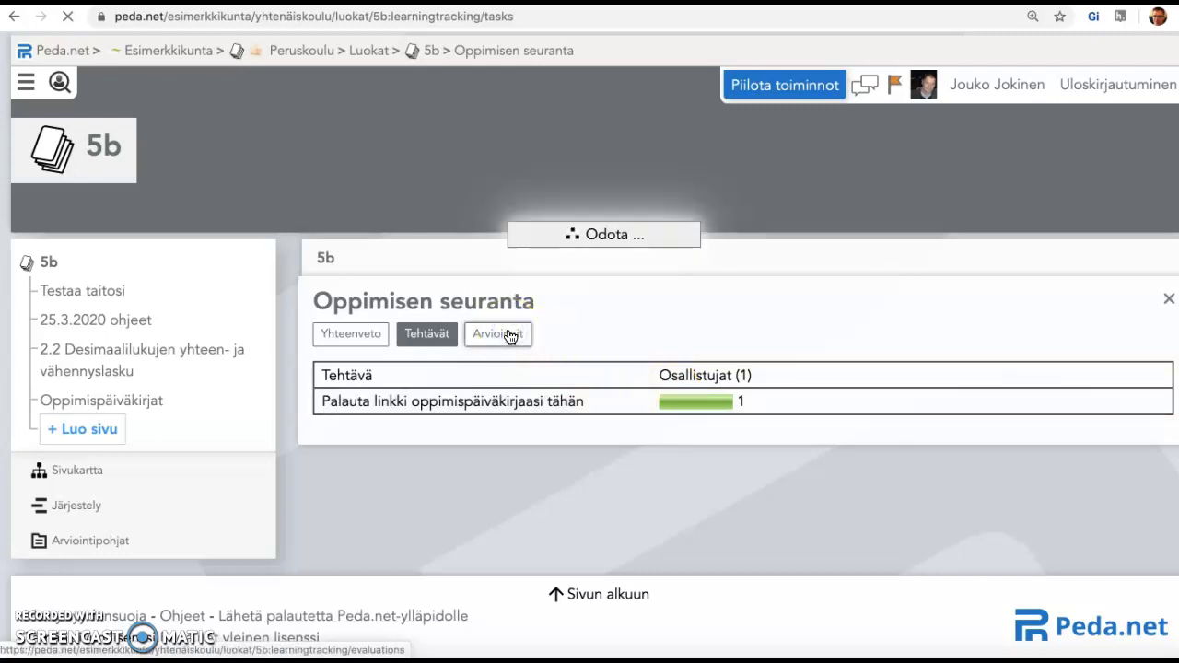